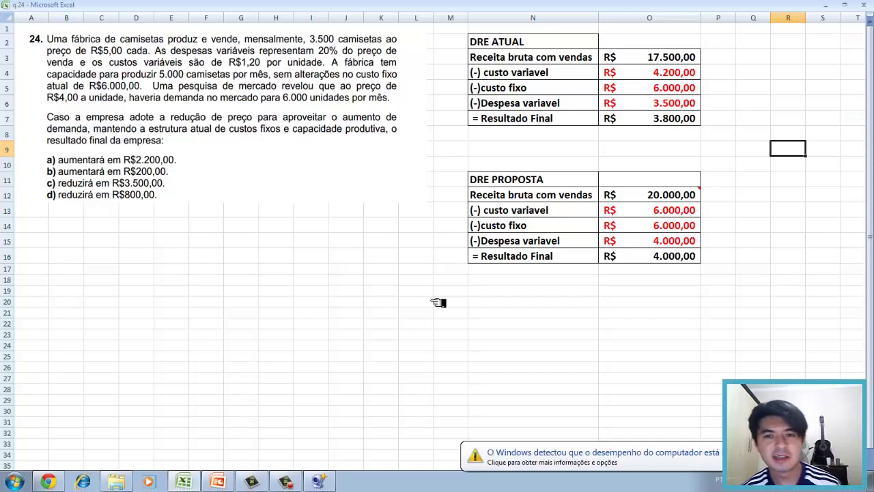
- Show the formula behind the gross sales revenue in DRE ATUAL, compare it with the question text, and leave the cell
click(707, 478)
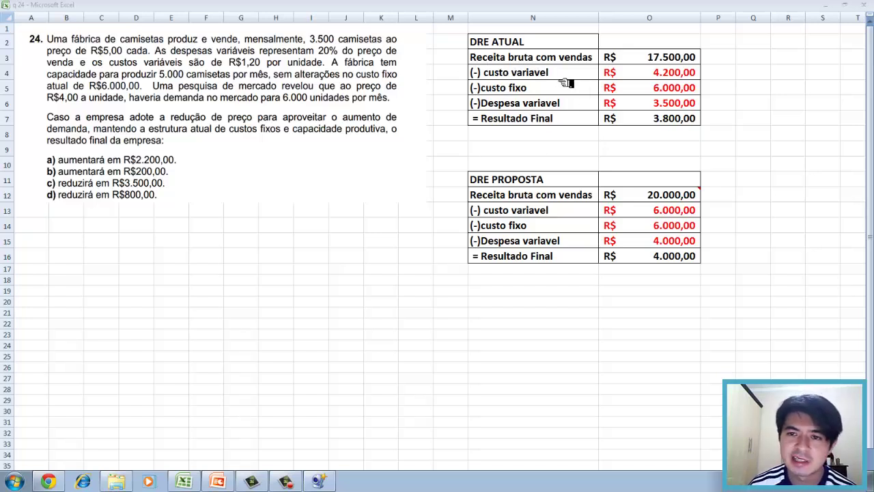
click(644, 62)
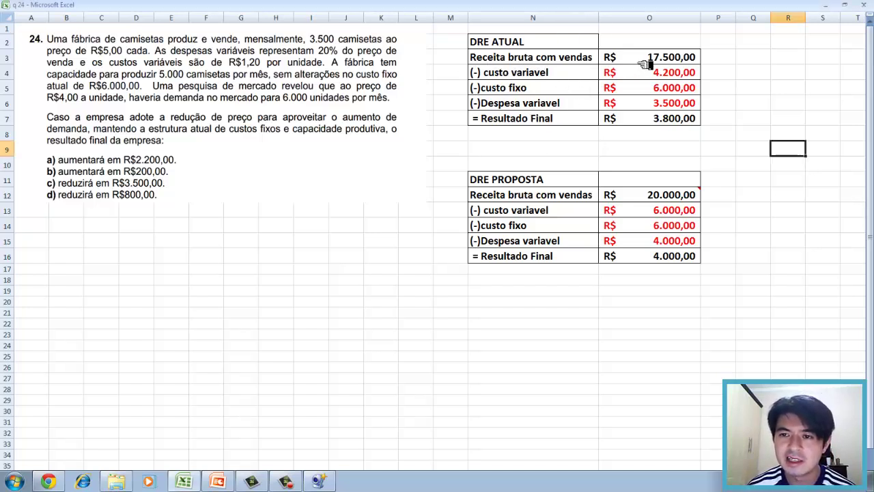
click(645, 64)
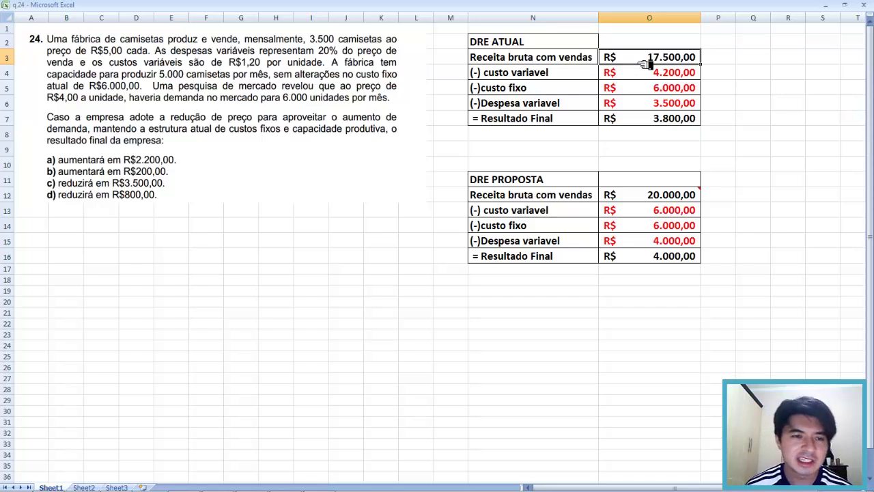
text(=3500*5)
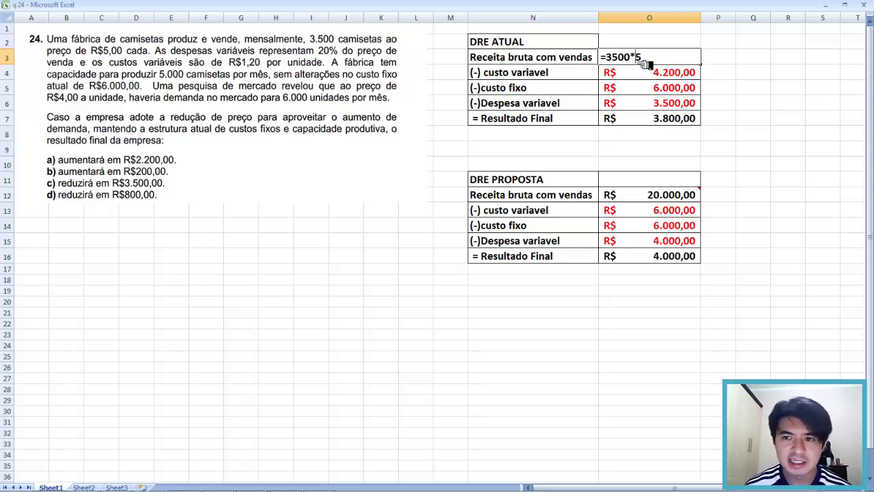
mouse_move(306, 29)
mouse_down()
mouse_move(334, 69)
mouse_move(398, 54)
mouse_up()
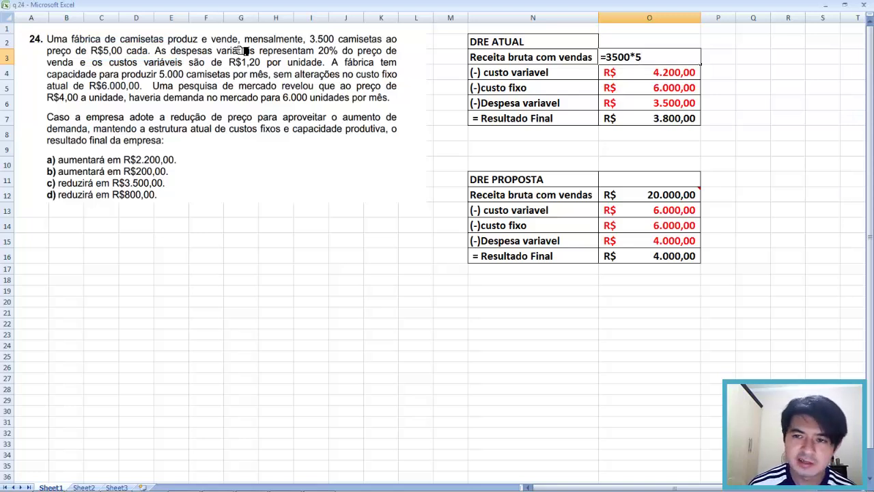
click(724, 105)
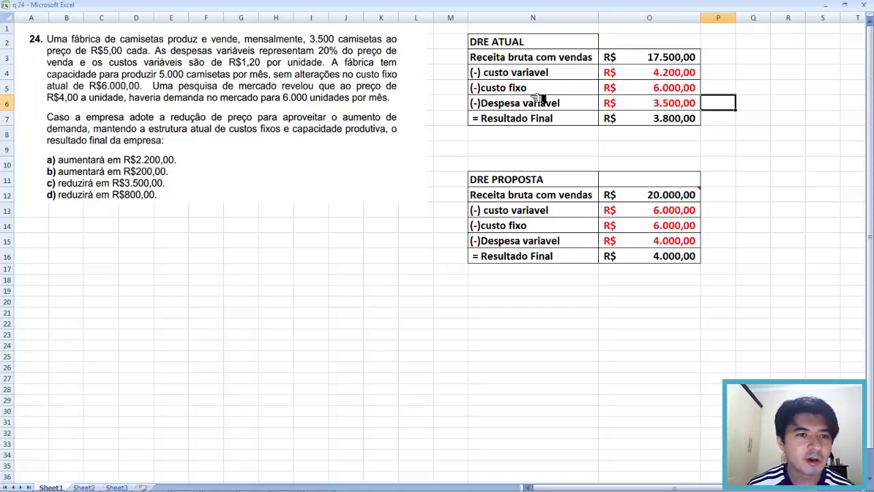
- Show the formula behind the variable cost in DRE ATUAL and close it without changing the cell
click(639, 76)
text(=1,2*3500)
mouse_move(223, 49)
mouse_down()
mouse_move(225, 71)
mouse_move(331, 54)
mouse_move(222, 49)
mouse_up()
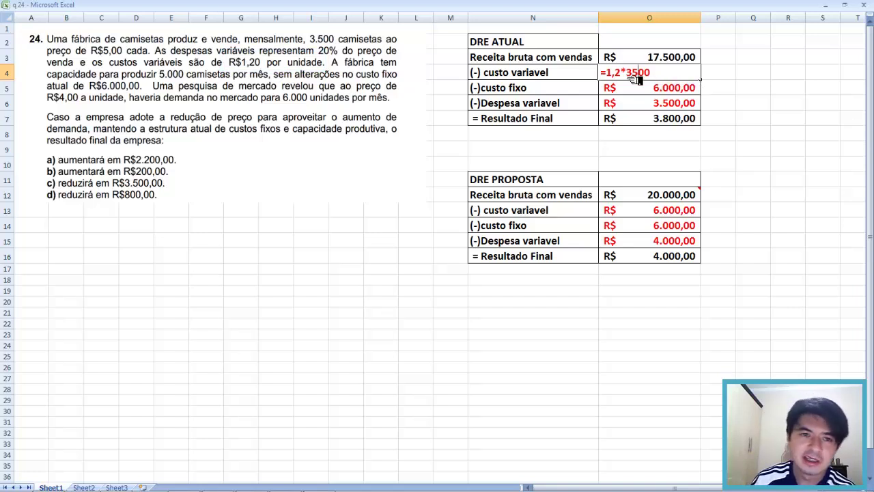
click(746, 75)
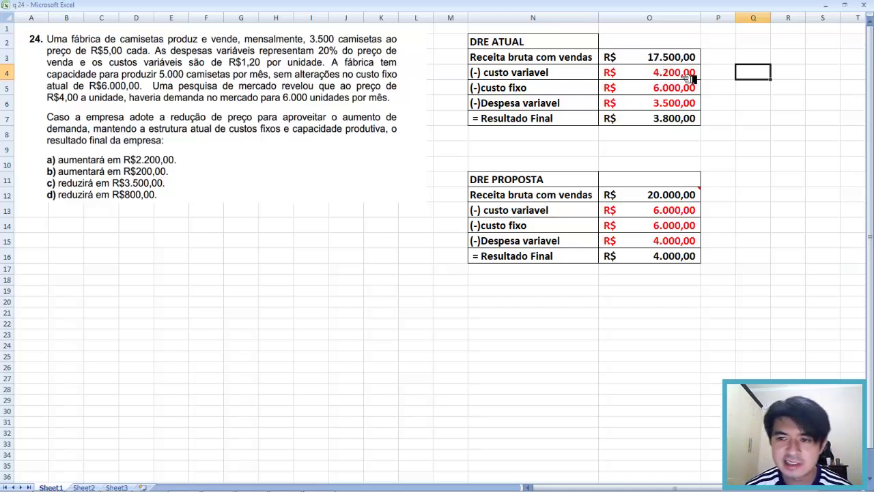
- Check the variable expense formula in DRE ATUAL and select the table's final result cell
double_click(662, 109)
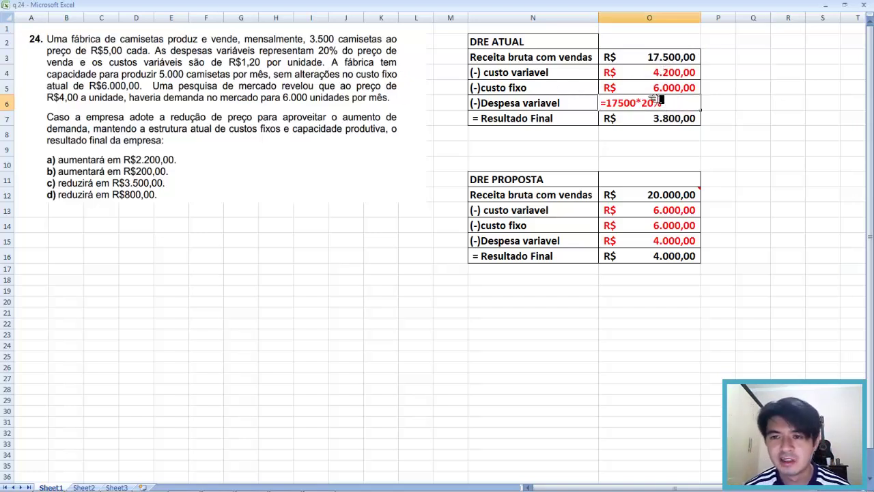
click(729, 106)
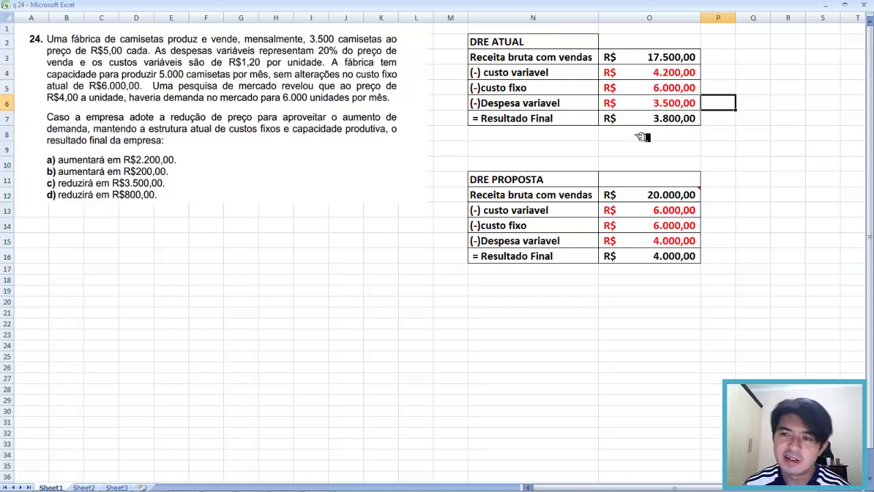
click(673, 124)
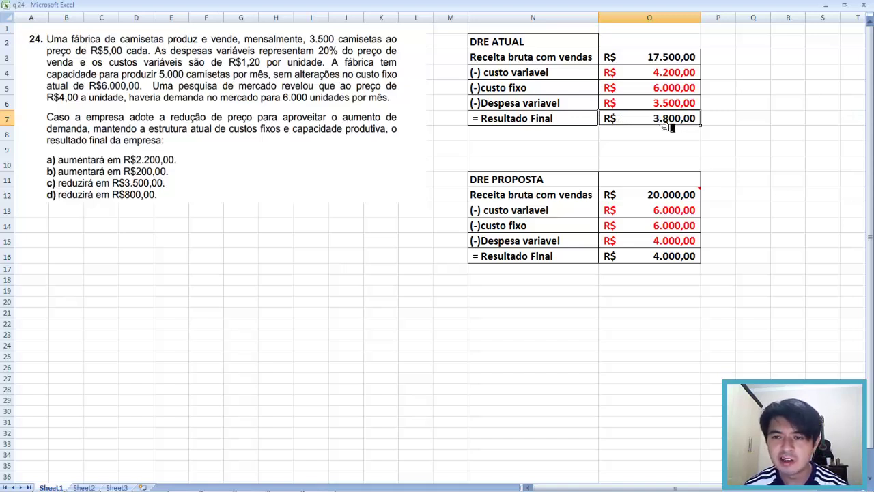
key(Tab)
key(Return)
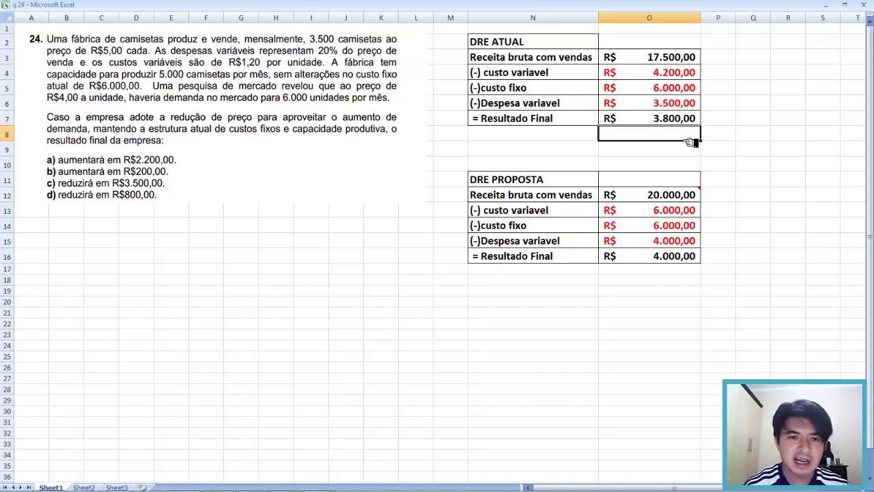
- Review the gross revenue formula in DRE PROPOSTA and read the comment attached to its cell
double_click(674, 198)
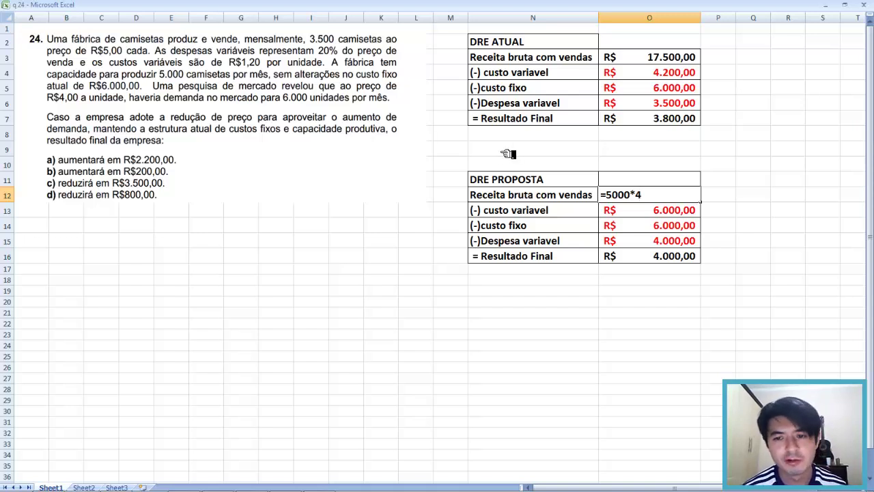
click(765, 198)
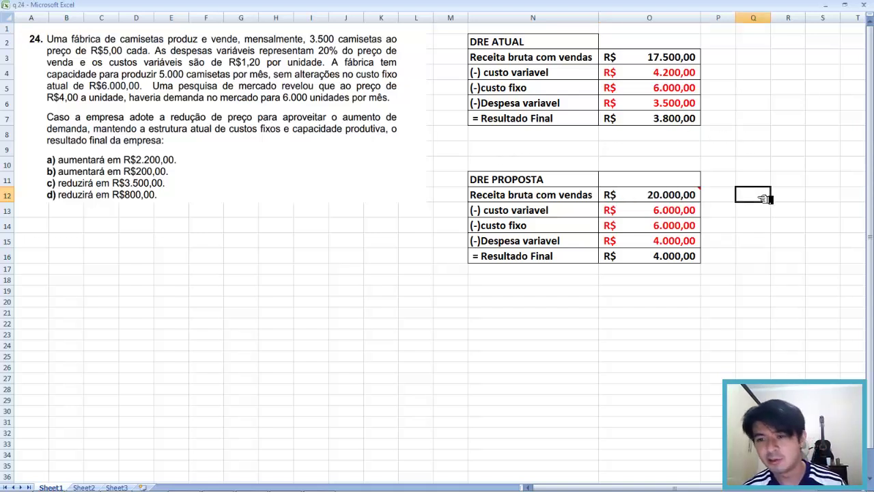
double_click(693, 202)
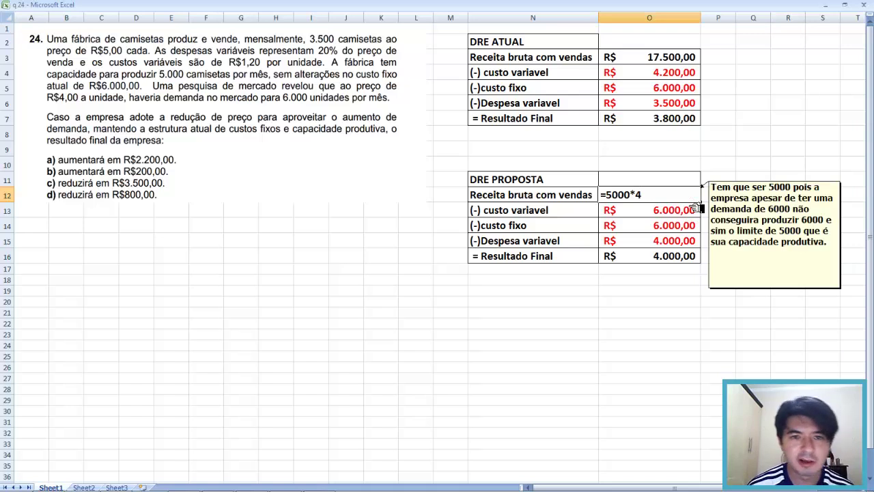
click(749, 193)
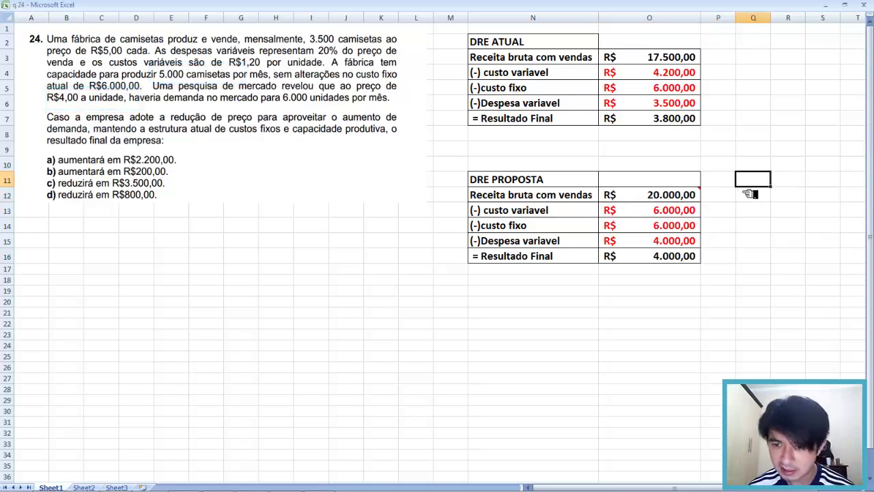
double_click(676, 205)
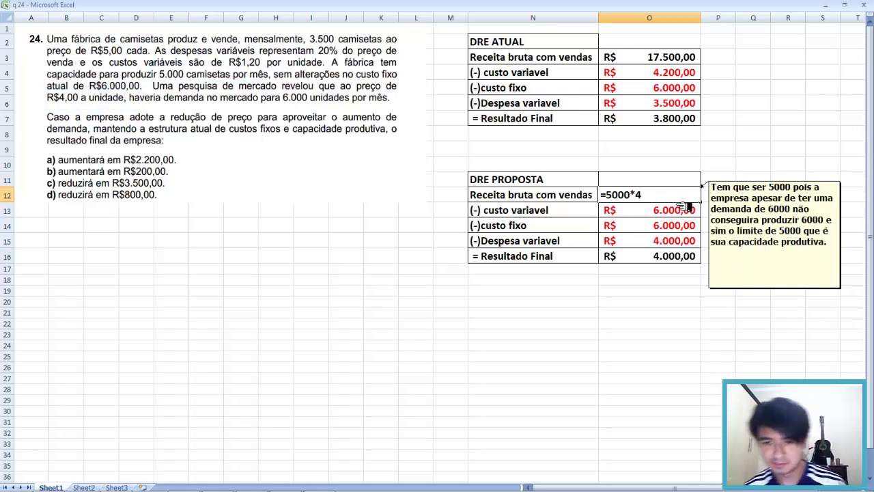
click(748, 181)
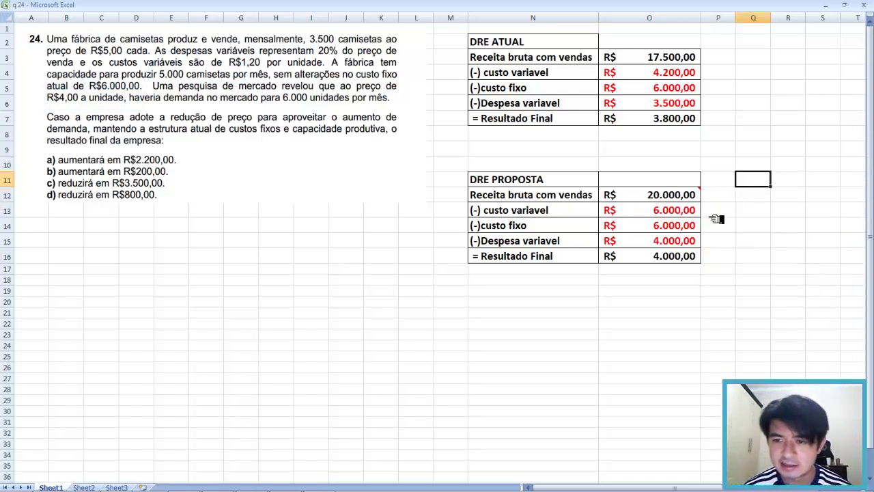
mouse_move(691, 199)
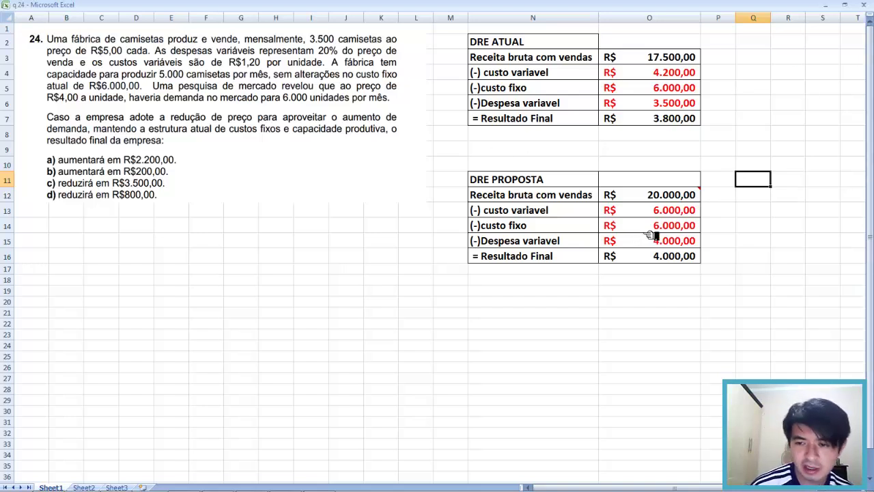
- Compare the variable cost formula in DRE PROPOSTA with the one in DRE ATUAL
click(660, 213)
text(=5000*1,2)
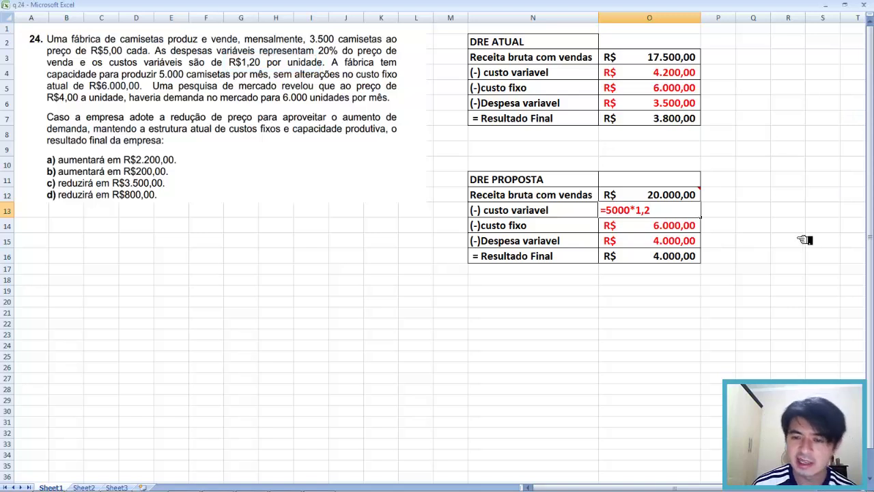
click(735, 245)
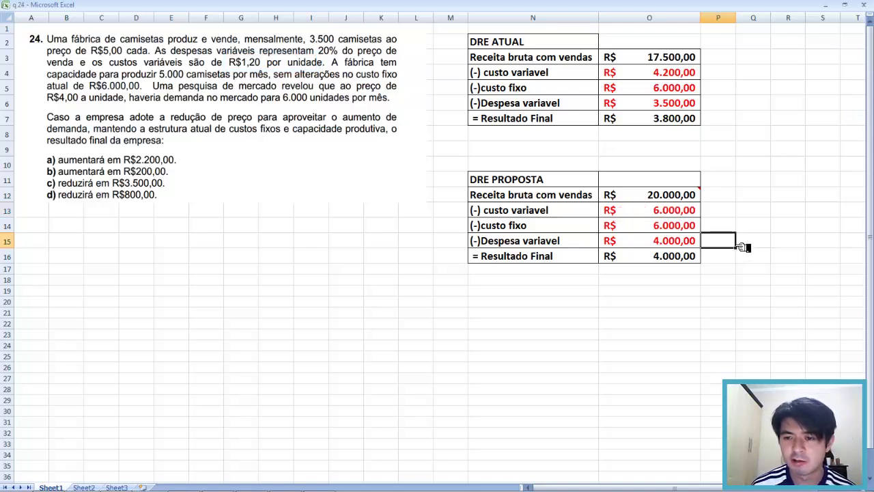
double_click(676, 77)
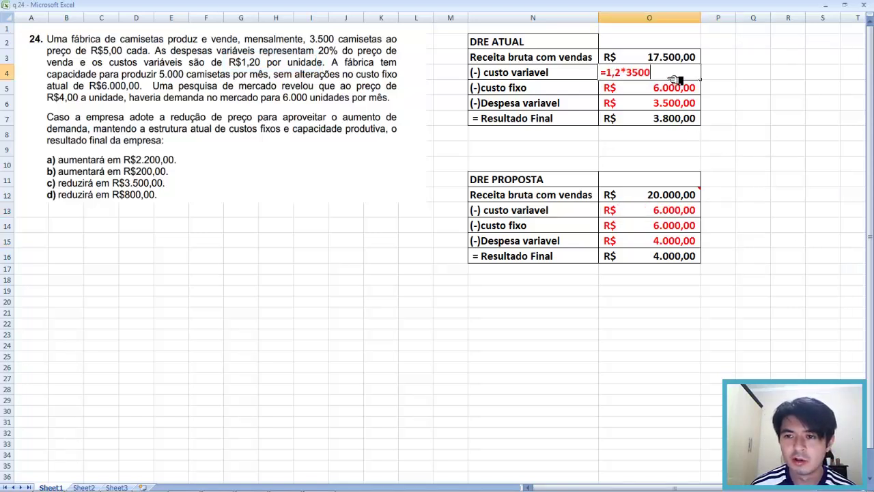
click(792, 196)
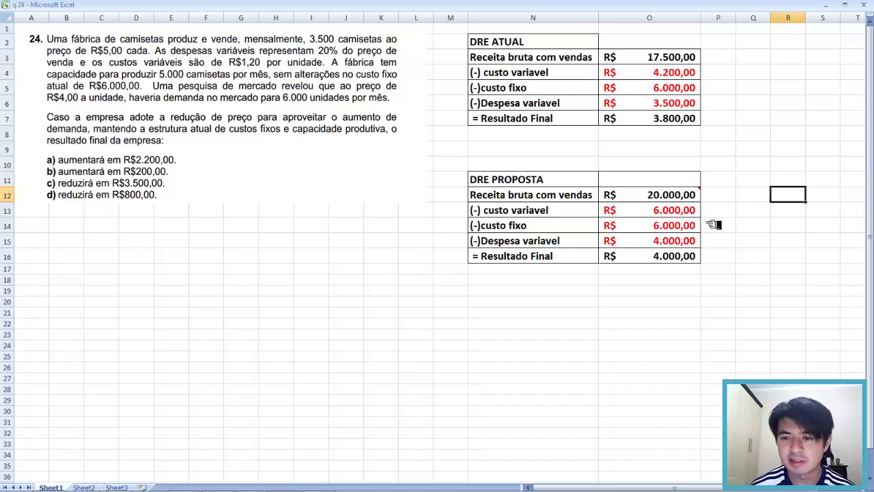
double_click(688, 213)
click(739, 215)
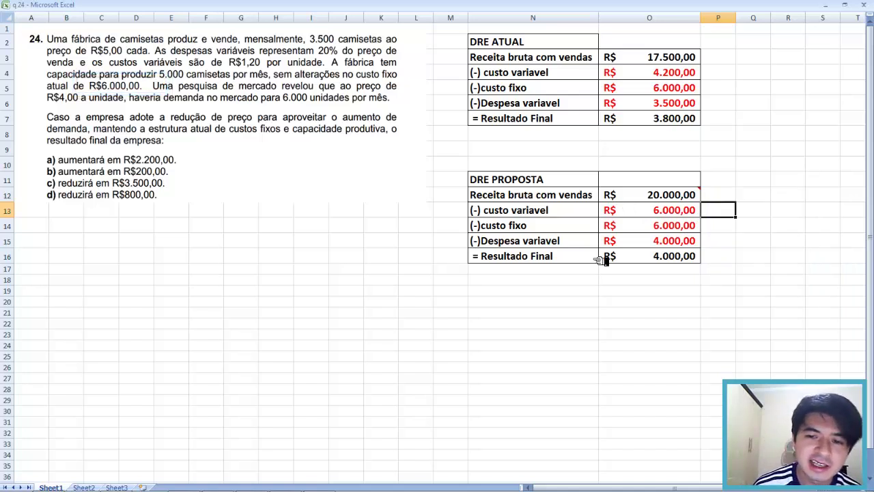
- Check the variable expense formula in DRE PROPOSTA and select the table's final result cell
double_click(685, 249)
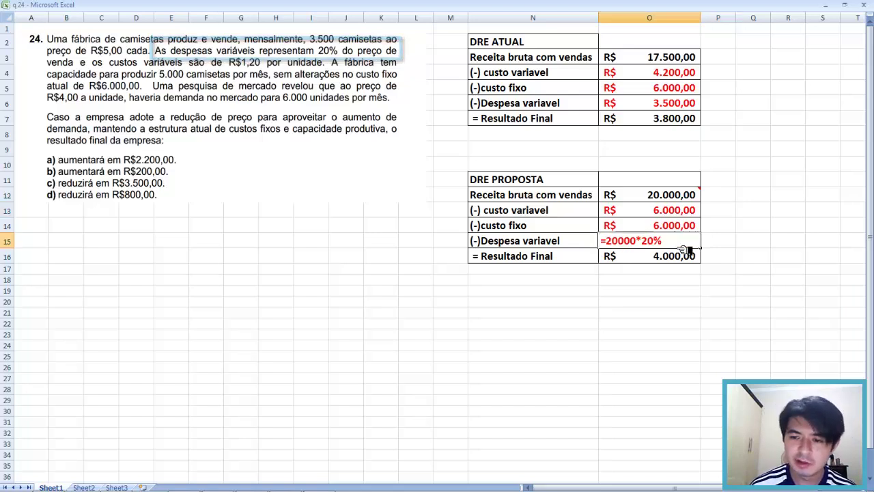
click(729, 246)
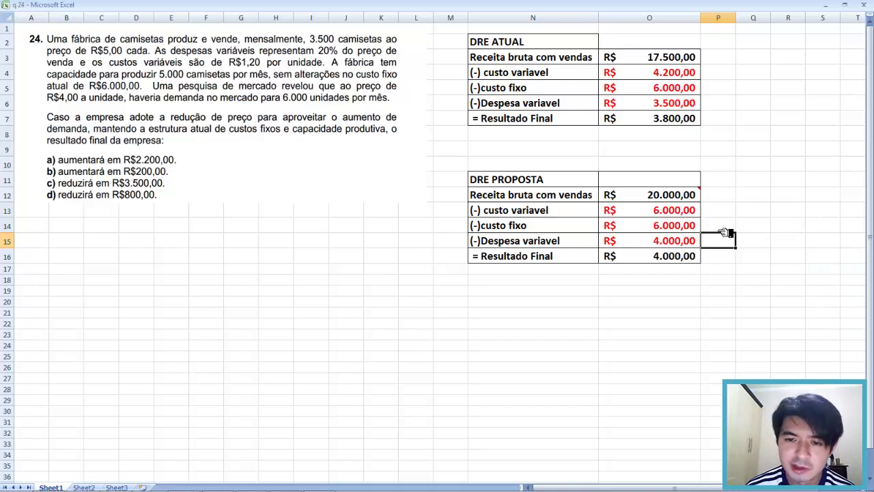
click(682, 260)
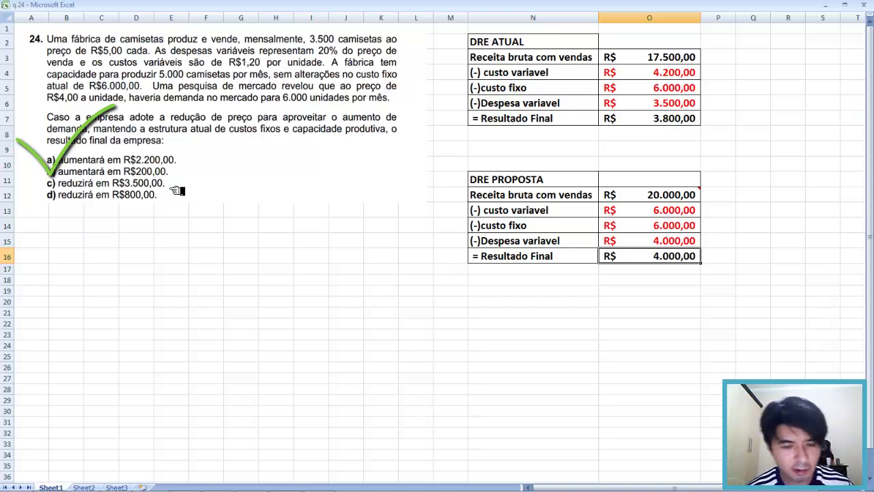
- Leave the full-screen worksheet view and switch to the q 24 presentation in PowerPoint
key(Escape)
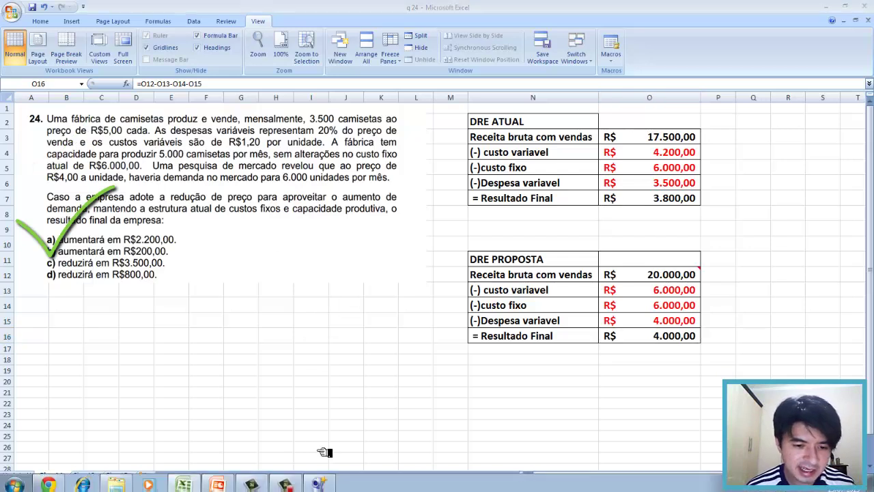
key(super)
key(Escape)
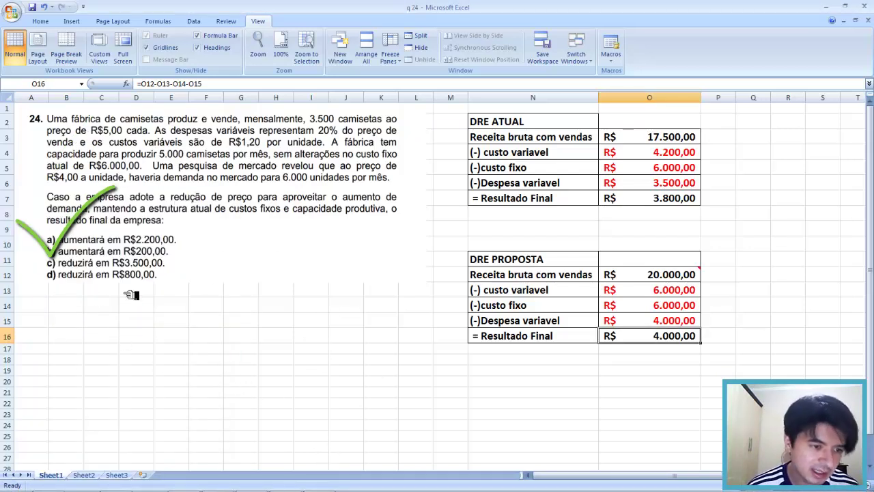
key(super)
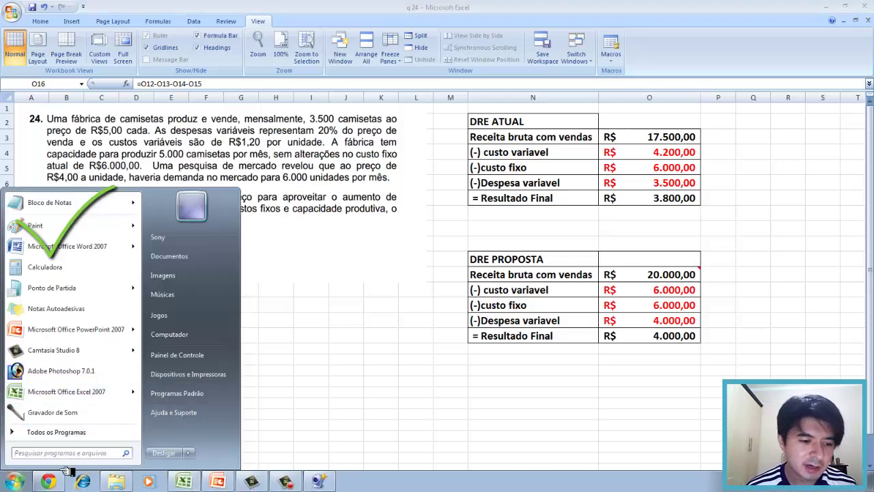
click(229, 486)
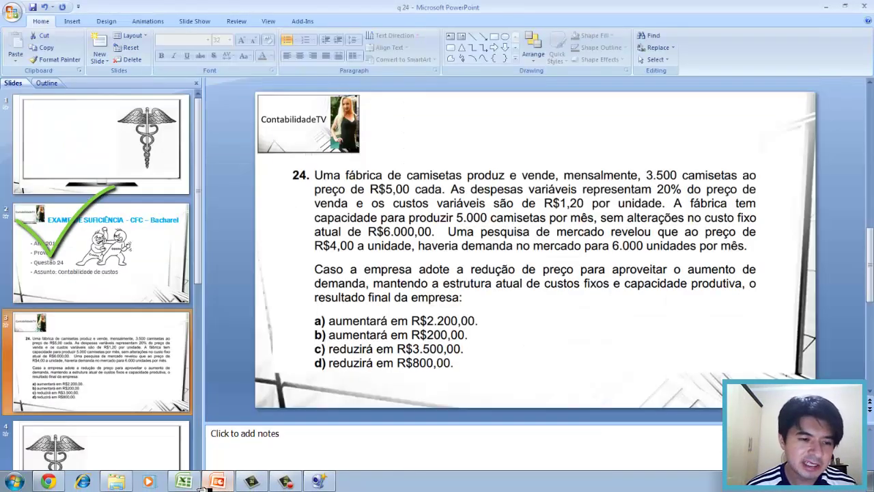
- Run the slide show from slide 4, the closing slide with the caduceus picture, and end it
click(101, 447)
click(478, 268)
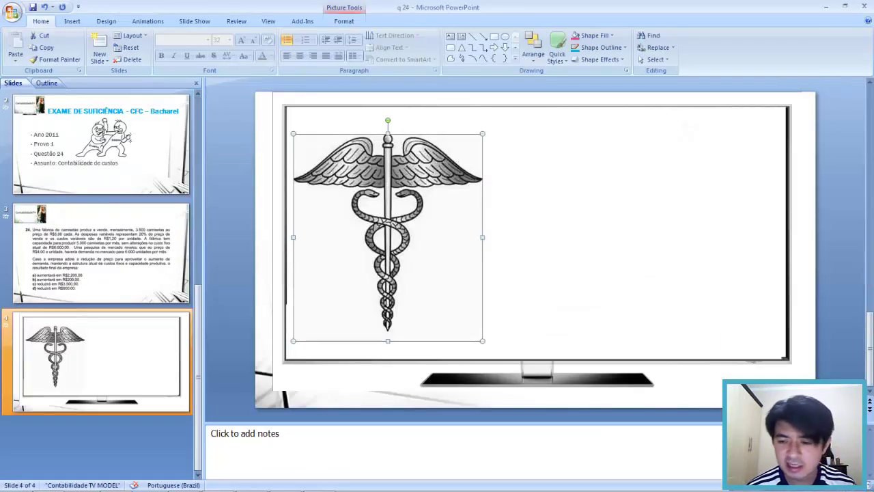
click(768, 489)
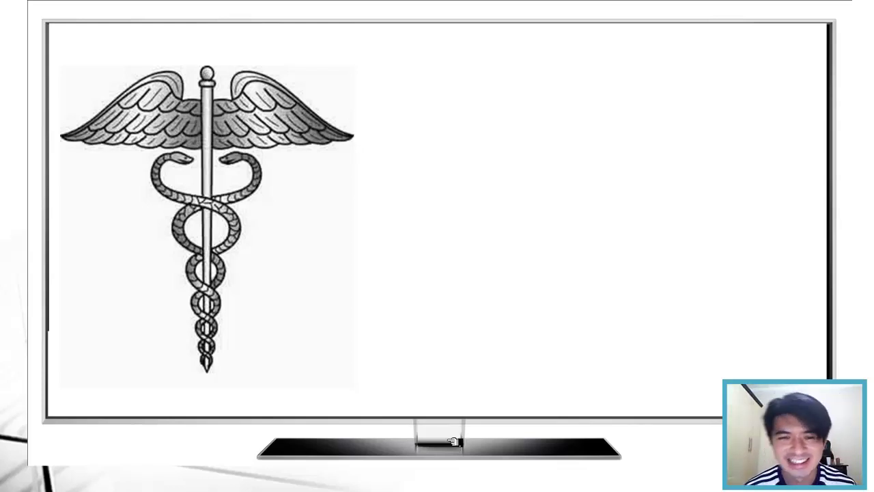
key(Escape)
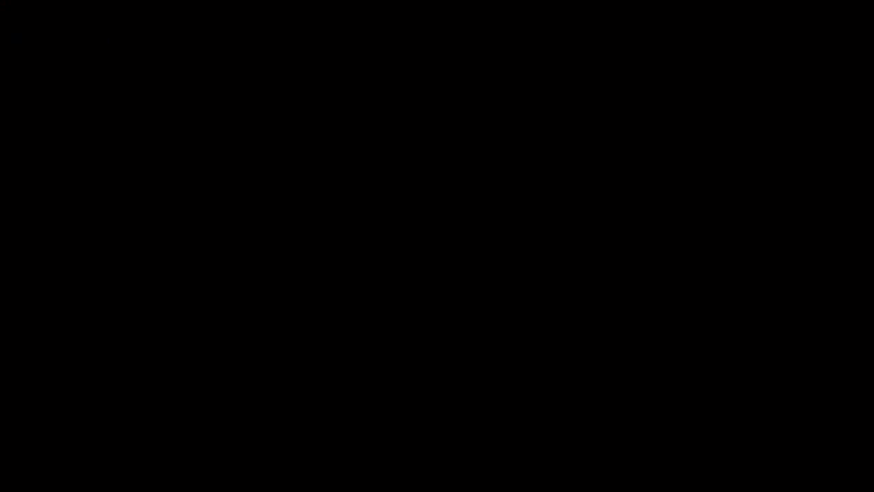